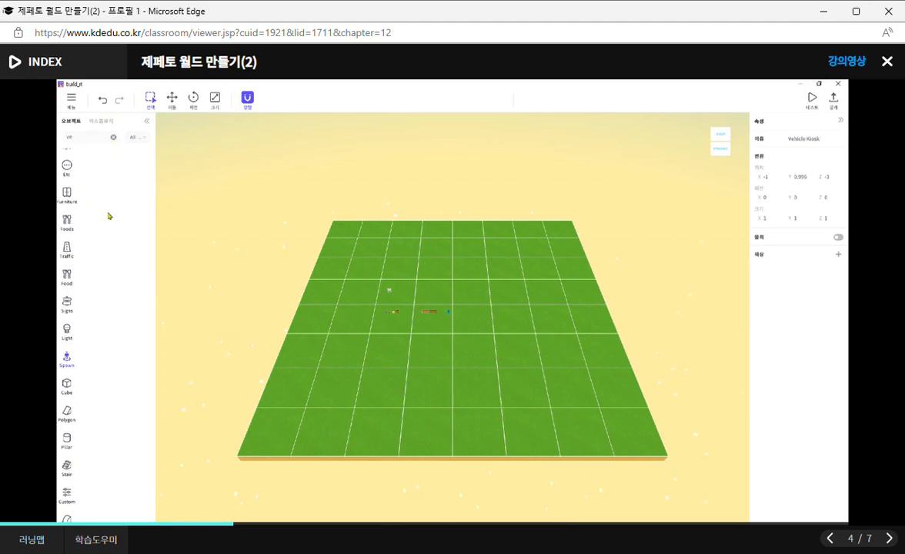
- Clear the object search and place Sugar Spawn 1 from the Spawn category on the grass beside the blue chair
{"action": "left_click", "coordinate": [113, 140]}
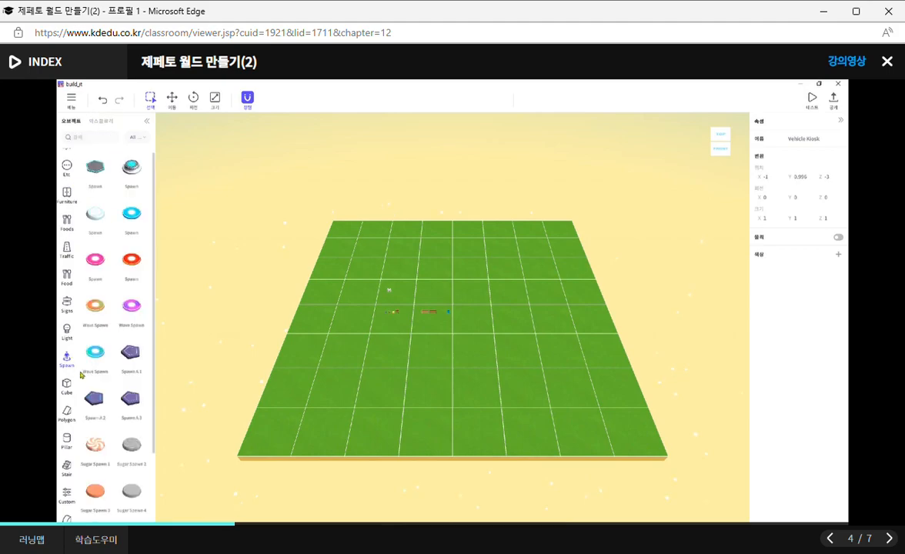
{"action": "left_click_drag", "start_coordinate": [152, 180], "coordinate": [166, 420]}
{"action": "left_click", "coordinate": [95, 361]}
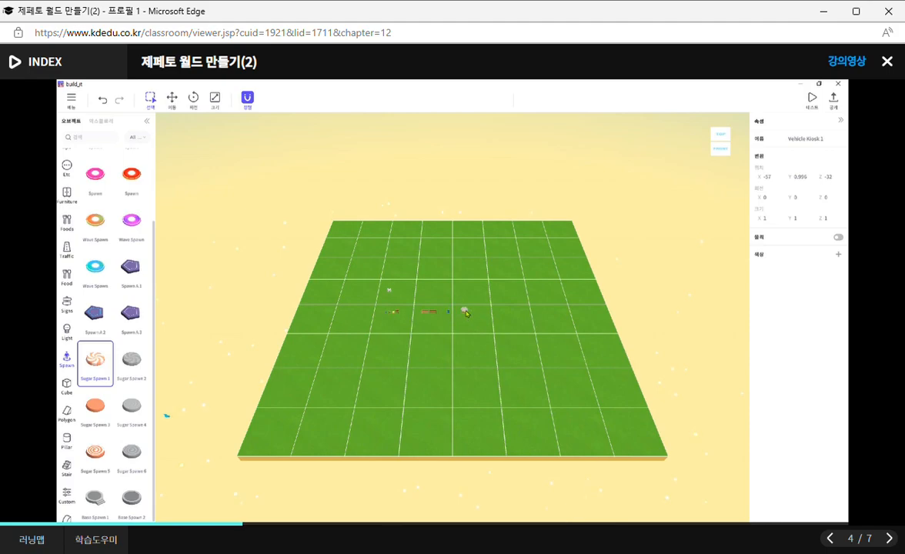
{"action": "key", "text": "f"}
{"action": "scroll", "coordinate": [424, 329], "scroll_direction": "down", "scroll_amount": 3}
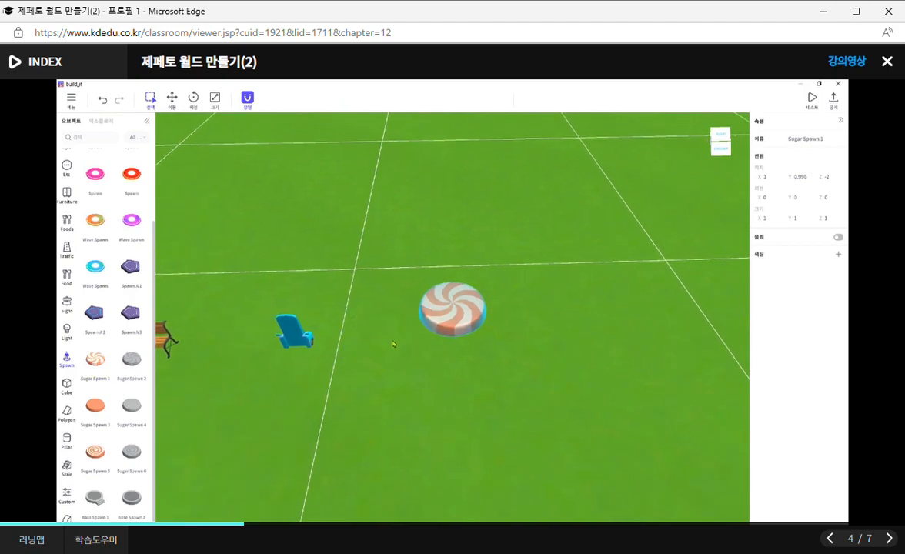
{"action": "key", "text": "Escape"}
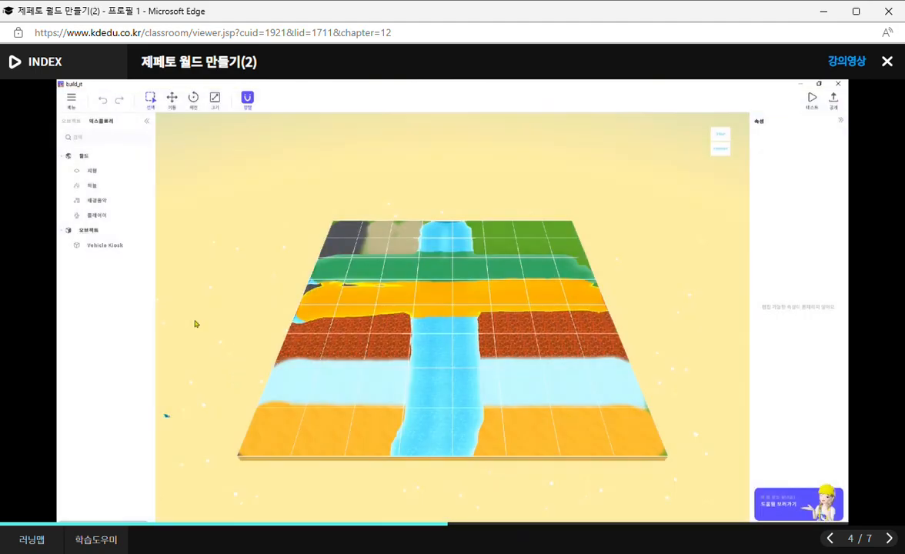
- Open the world's sky (하늘) settings
{"action": "left_click", "coordinate": [93, 189]}
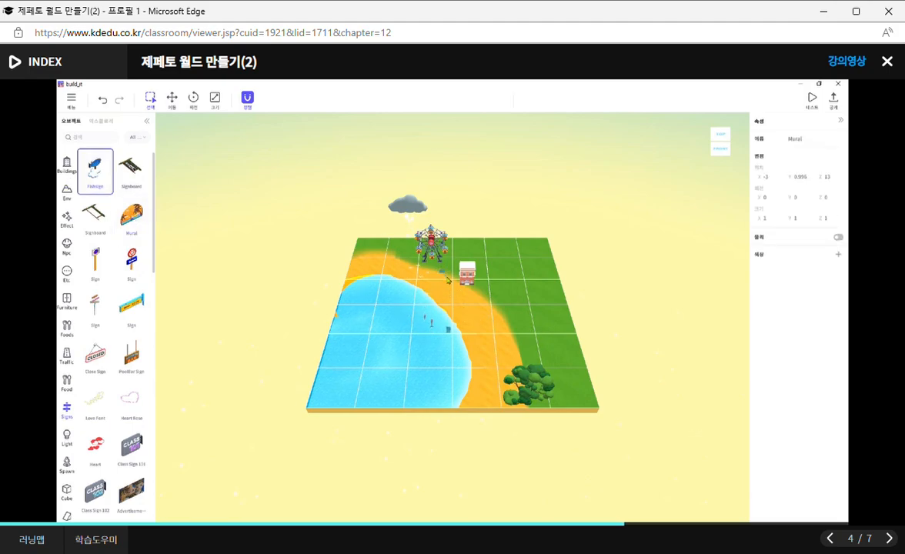
- Place a blue Wave Spawn and an Easel from the Attach category on the sand near the cafeteria
{"action": "left_click", "coordinate": [67, 357]}
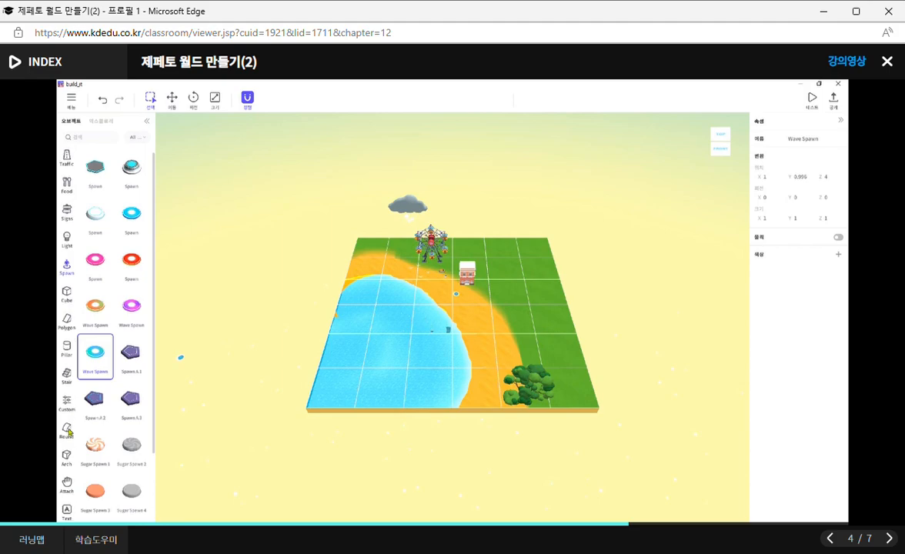
{"action": "left_click", "coordinate": [67, 486]}
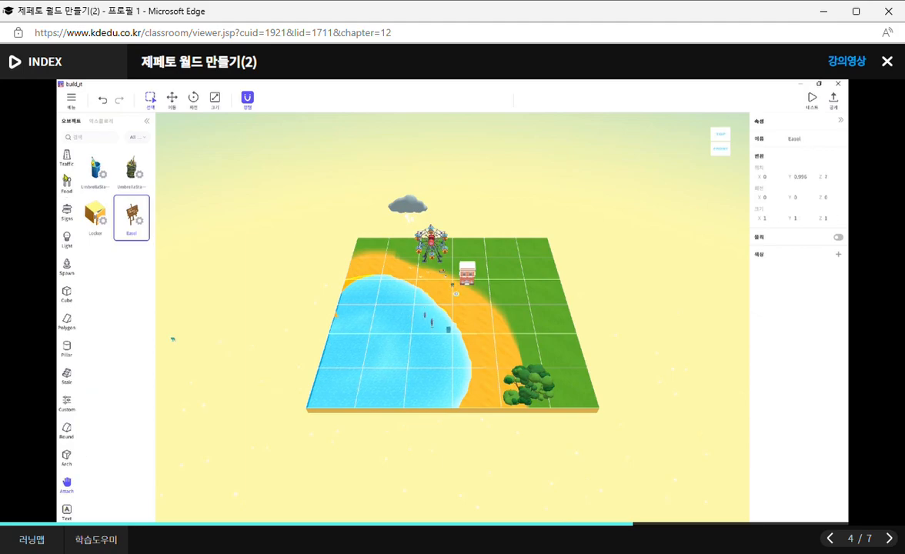
{"action": "left_click_drag", "start_coordinate": [486, 317], "coordinate": [482, 315]}
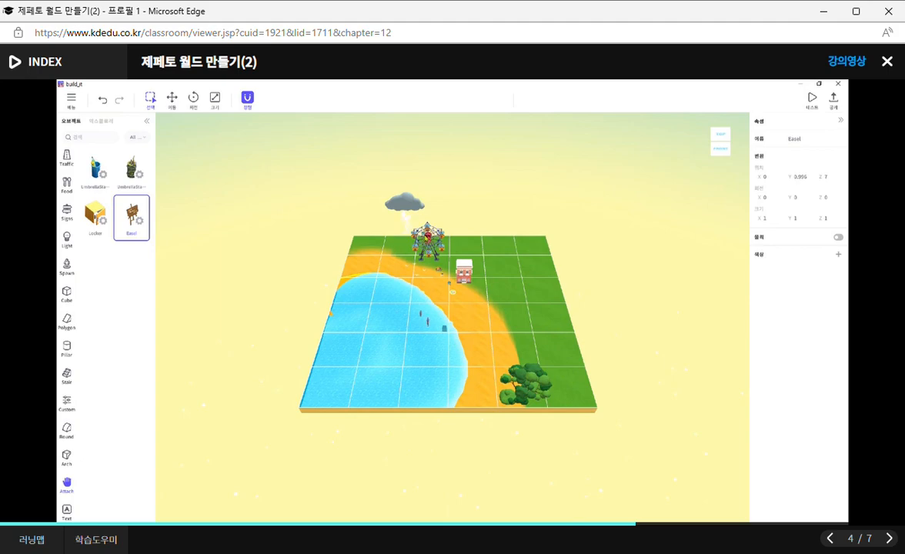
{"action": "key", "text": "f"}
{"action": "key", "text": "Escape"}
{"action": "scroll", "coordinate": [479, 302], "scroll_direction": "down", "scroll_amount": 8}
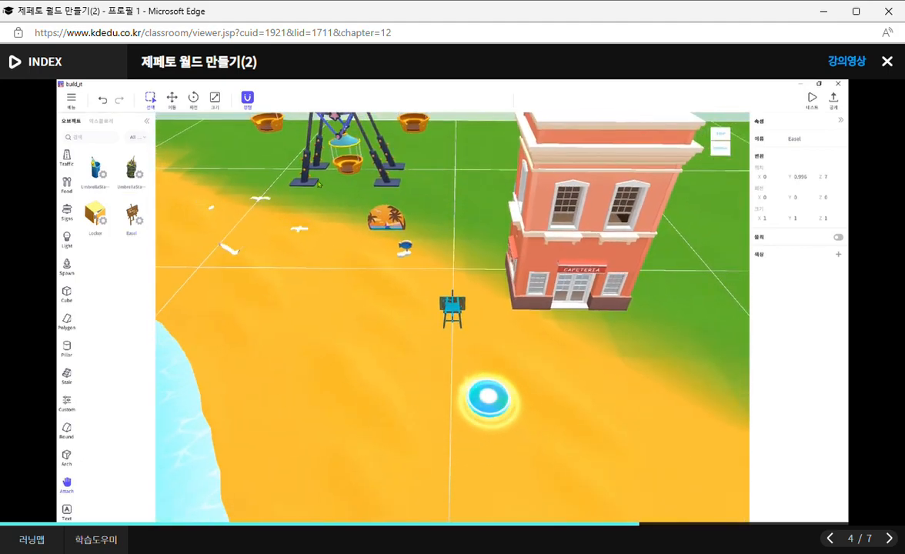
- Examine the easel, Ferris wheel, cloud and seagulls from the front to check their heights above the ground
{"action": "left_click", "coordinate": [720, 151]}
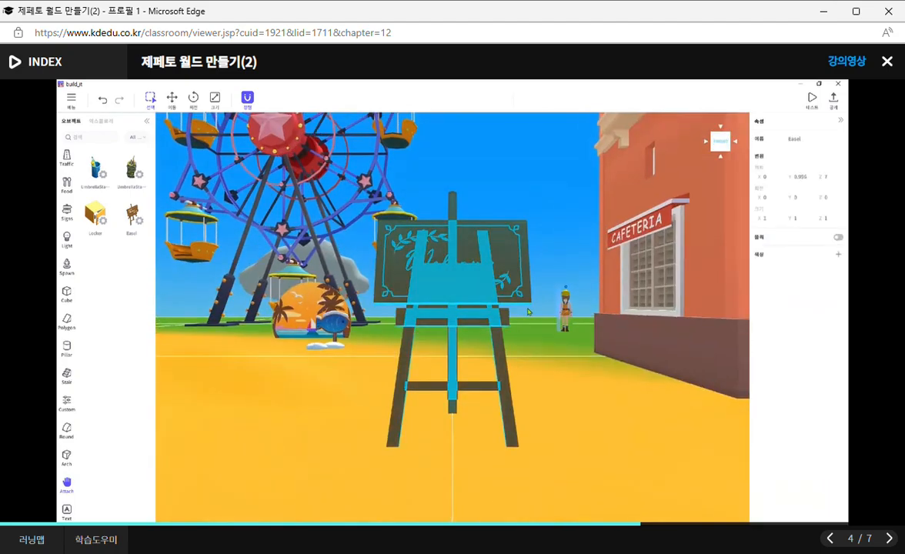
{"action": "left_click", "coordinate": [559, 371]}
{"action": "left_click_drag", "start_coordinate": [337, 363], "coordinate": [366, 362]}
{"action": "left_click", "coordinate": [376, 278]}
{"action": "left_click", "coordinate": [396, 322]}
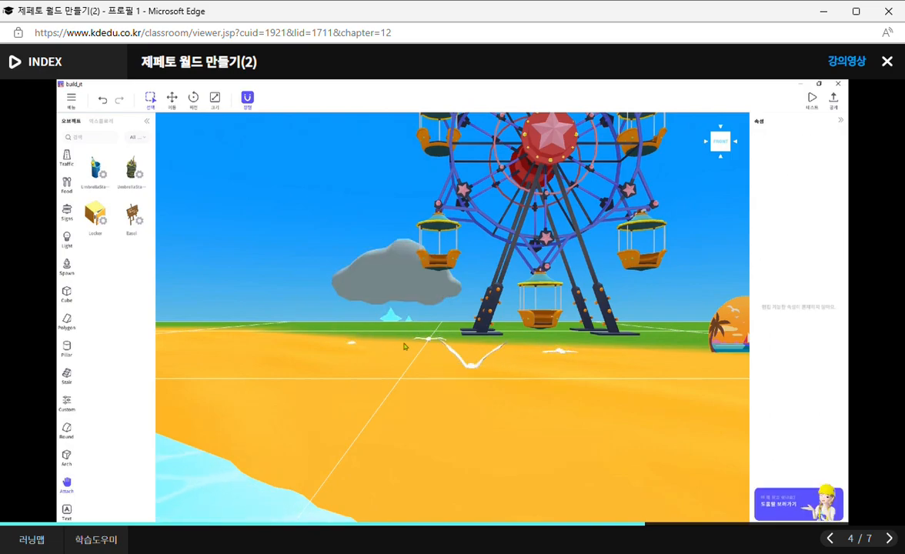
{"action": "scroll", "coordinate": [543, 368], "scroll_direction": "down", "scroll_amount": 5}
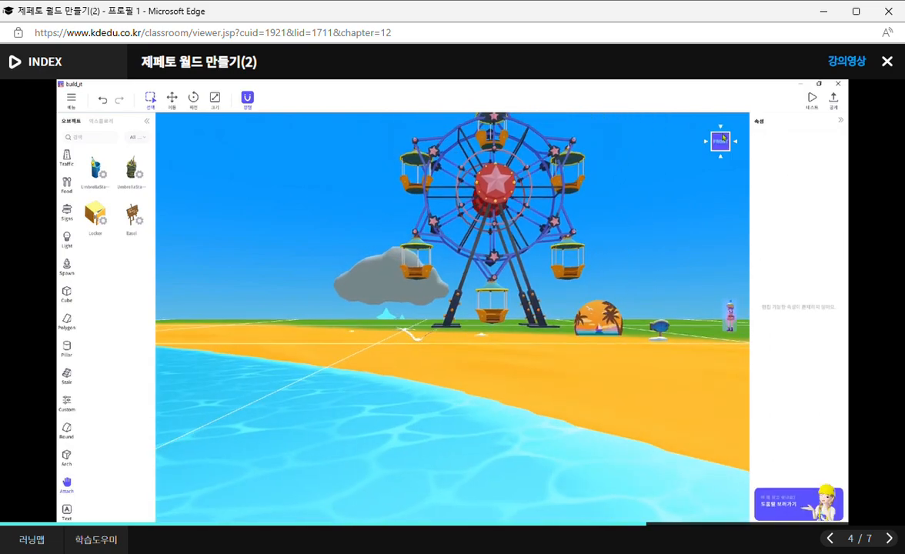
{"action": "left_click", "coordinate": [721, 136]}
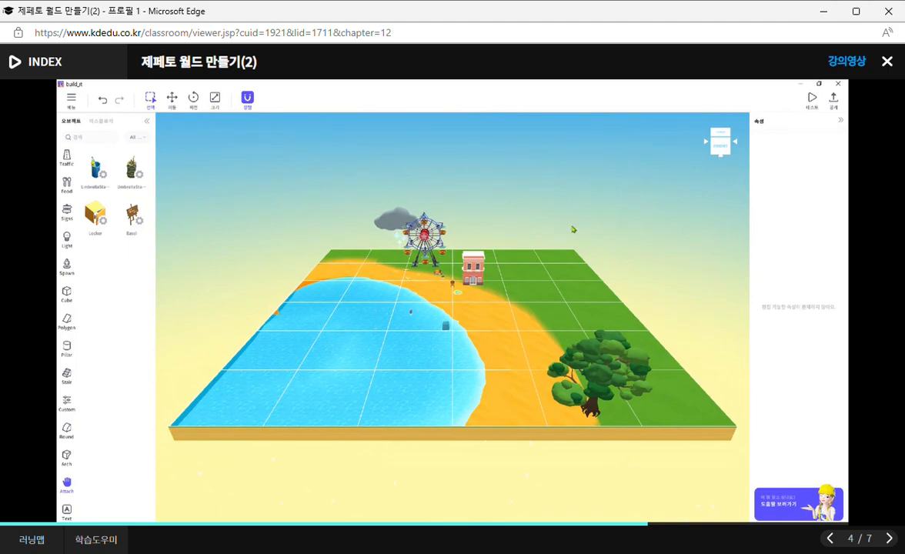
{"action": "left_click", "coordinate": [730, 152]}
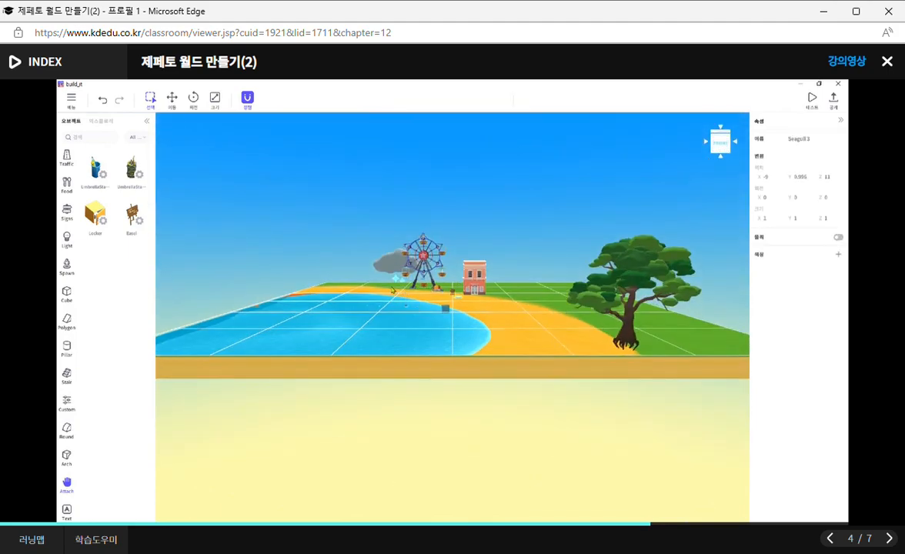
- Move the seagulls near the Ferris wheel up into the air to a Y position of 3.996
{"action": "key", "text": "f"}
{"action": "left_click", "coordinate": [525, 369]}
{"action": "scroll", "coordinate": [484, 307], "scroll_direction": "down", "scroll_amount": 3}
{"action": "left_click_drag", "start_coordinate": [571, 331], "coordinate": [570, 331]}
{"action": "left_click_drag", "start_coordinate": [404, 287], "coordinate": [561, 334]}
{"action": "left_click", "coordinate": [450, 306]}
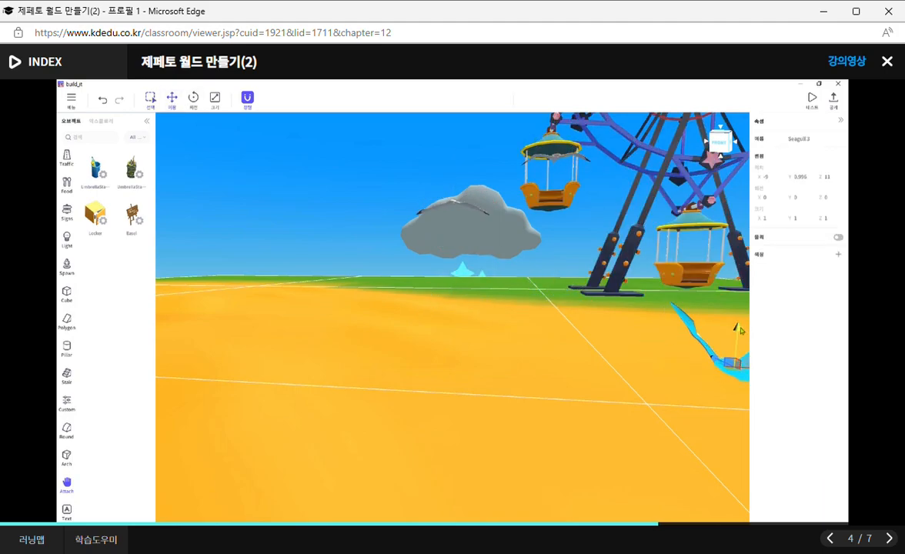
- Raise the thundercloud vertically until it floats above the Ferris wheel
{"action": "left_click", "coordinate": [469, 227]}
{"action": "key", "text": "f"}
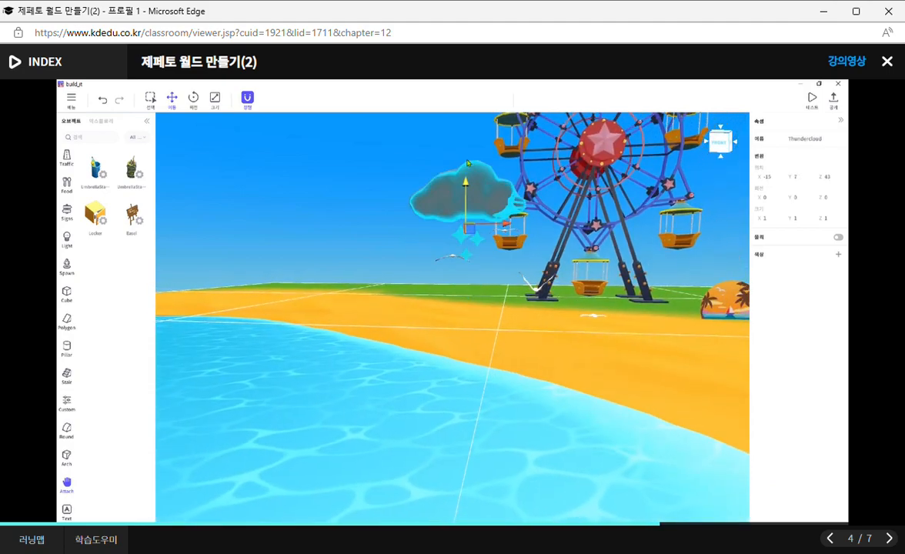
{"action": "scroll", "coordinate": [466, 131], "scroll_direction": "down", "scroll_amount": 5}
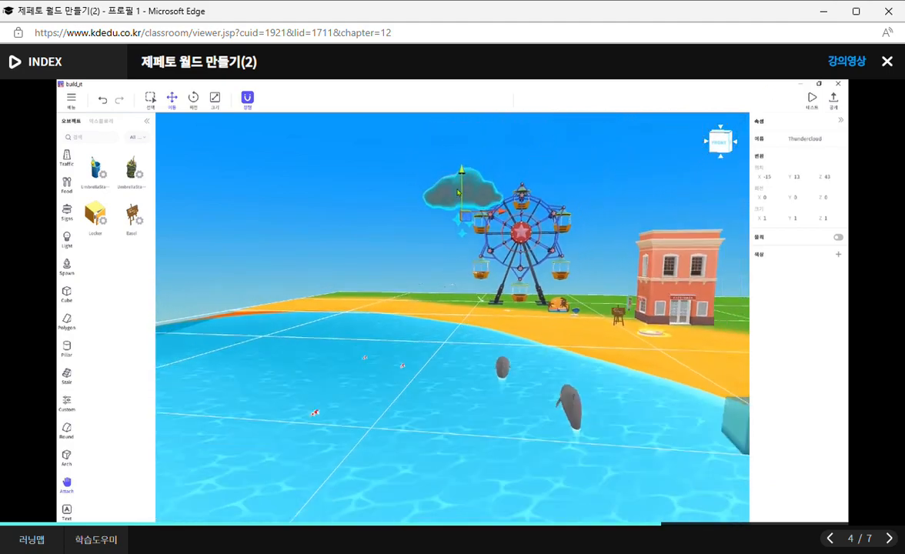
{"action": "left_click_drag", "start_coordinate": [460, 177], "coordinate": [461, 133]}
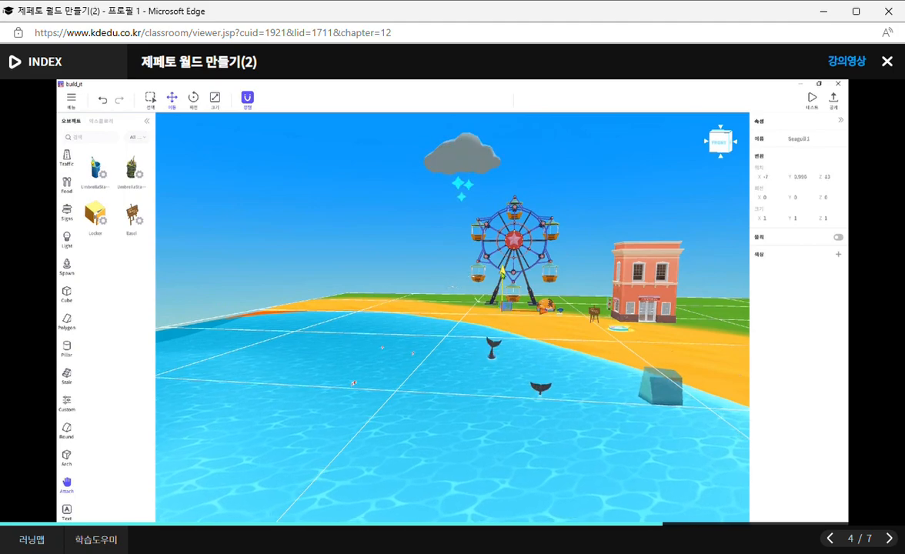
{"action": "left_click", "coordinate": [477, 300]}
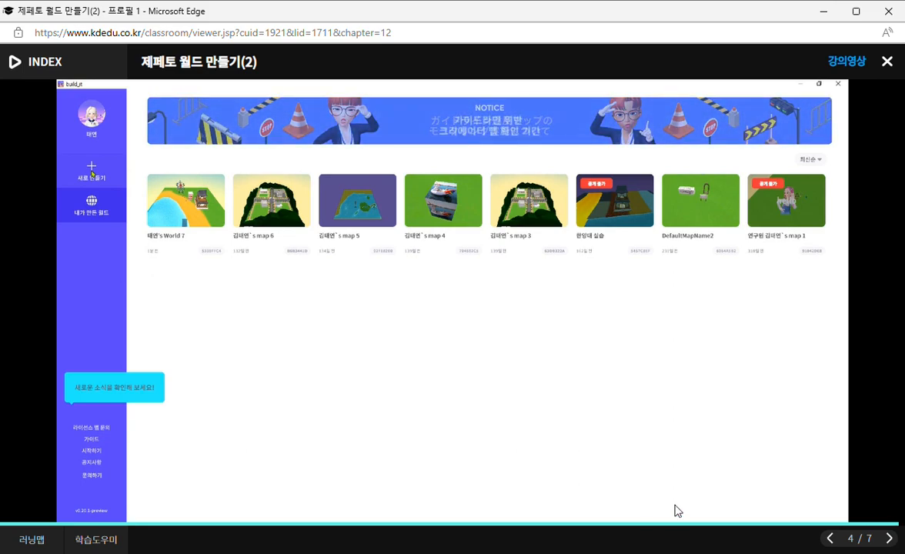
- Start the review quiz and answer O to both questions, on interaction effects and the Custom menu
{"action": "mouse_move", "coordinate": [676, 508]}
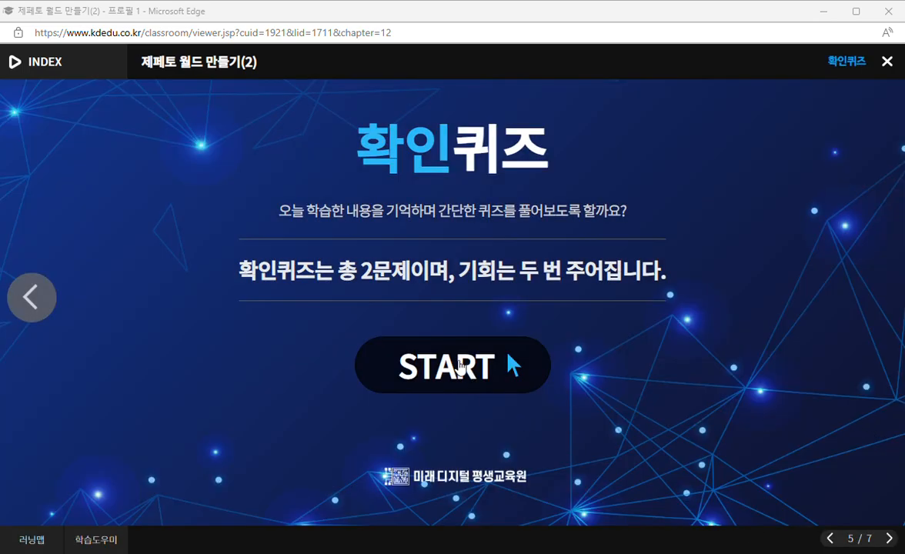
{"action": "left_click", "coordinate": [461, 368]}
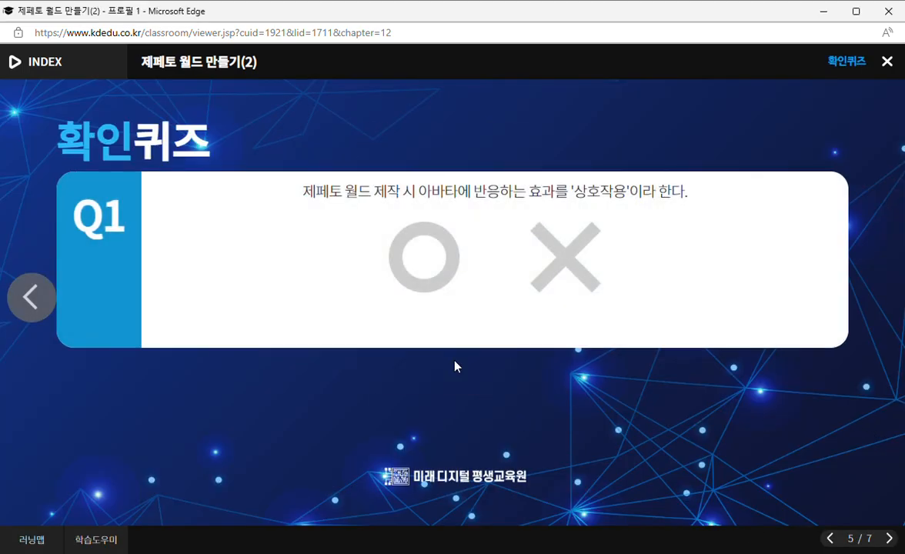
{"action": "left_click", "coordinate": [445, 258]}
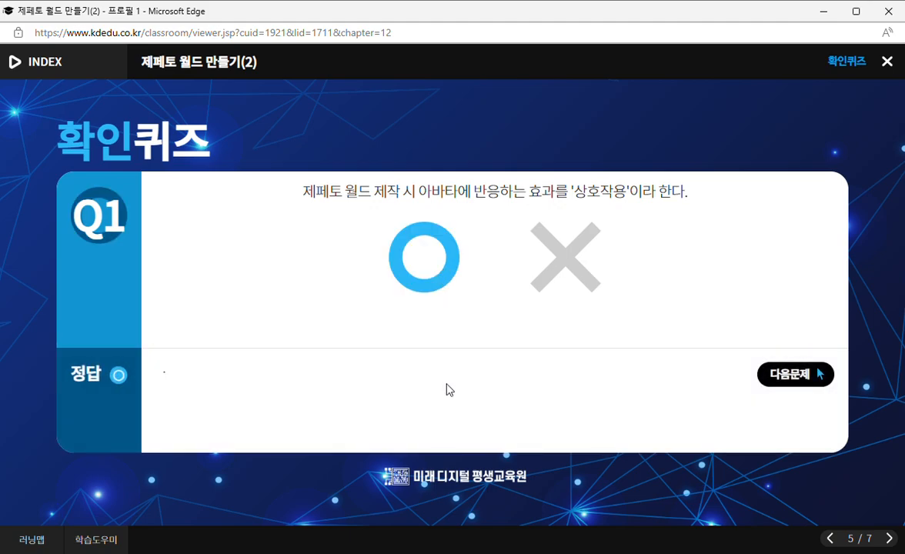
{"action": "left_click", "coordinate": [788, 377]}
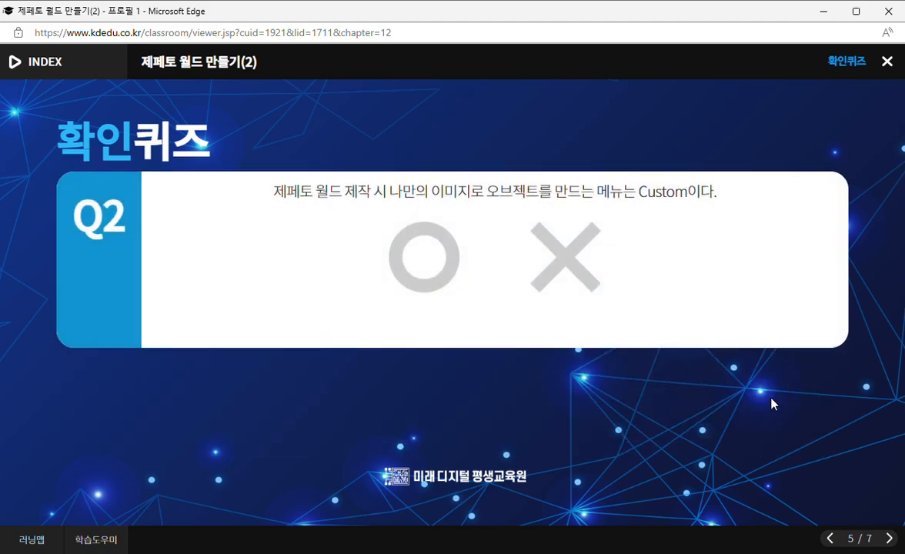
{"action": "left_click", "coordinate": [424, 265]}
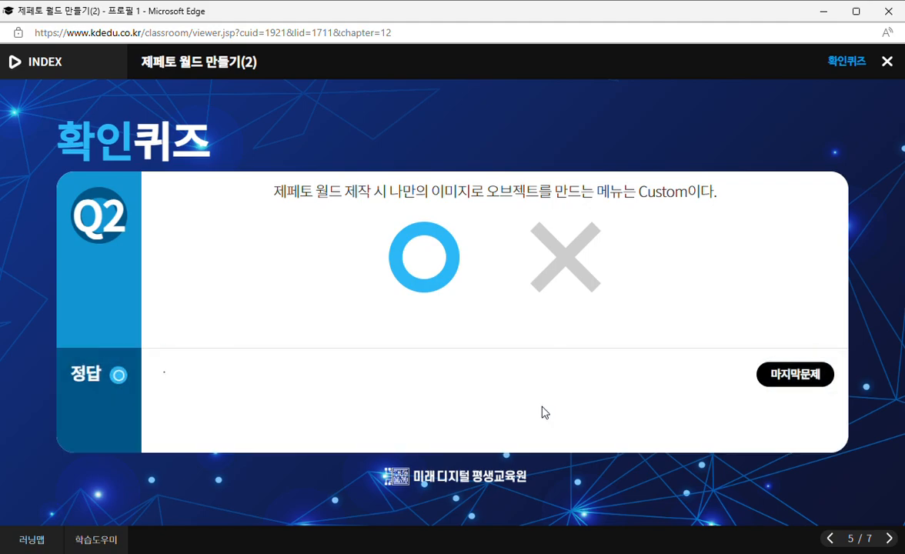
- Advance the lesson past the quiz to the closing page with the practice project
{"action": "left_click", "coordinate": [890, 538]}
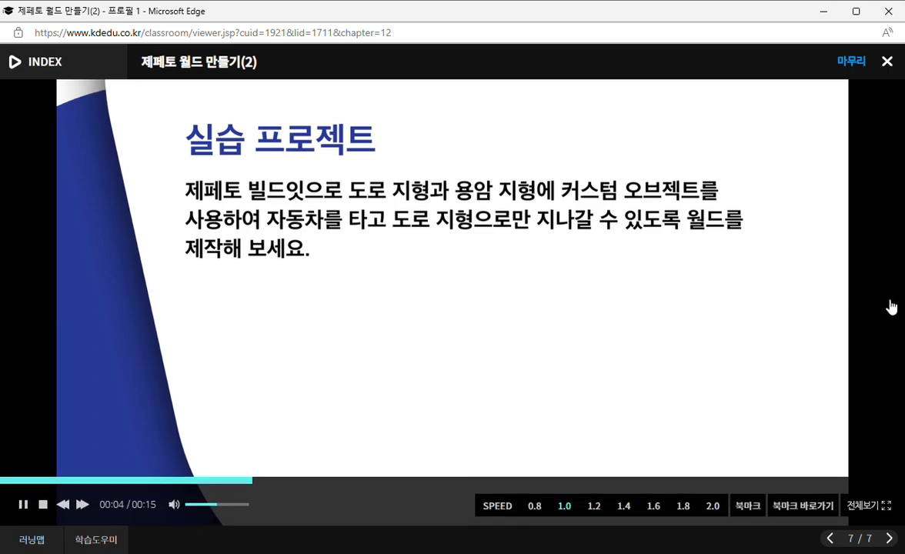
{"action": "left_click", "coordinate": [880, 309]}
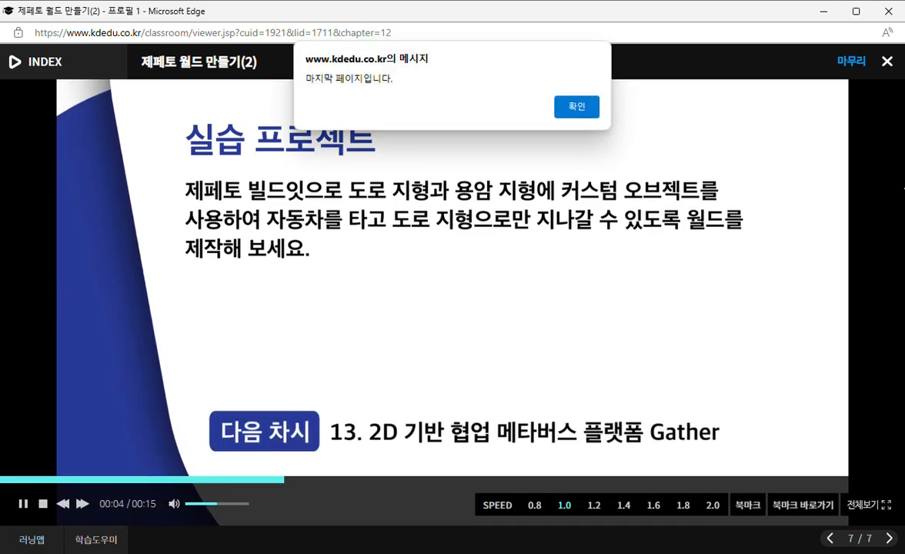